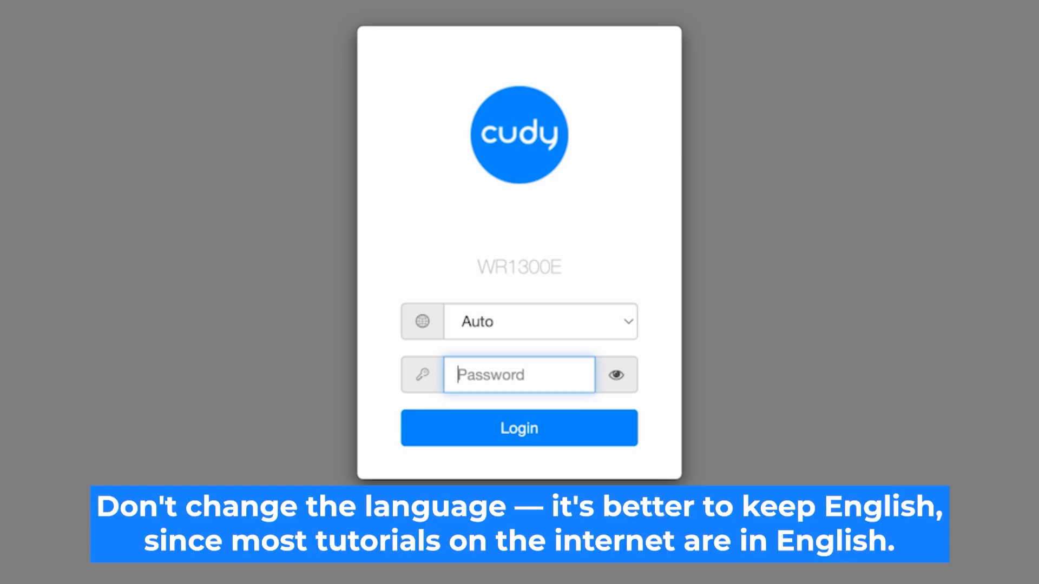
- Set the login language to English and log in to the router with its default password
{"action": "left_click", "coordinate": [625, 327]}
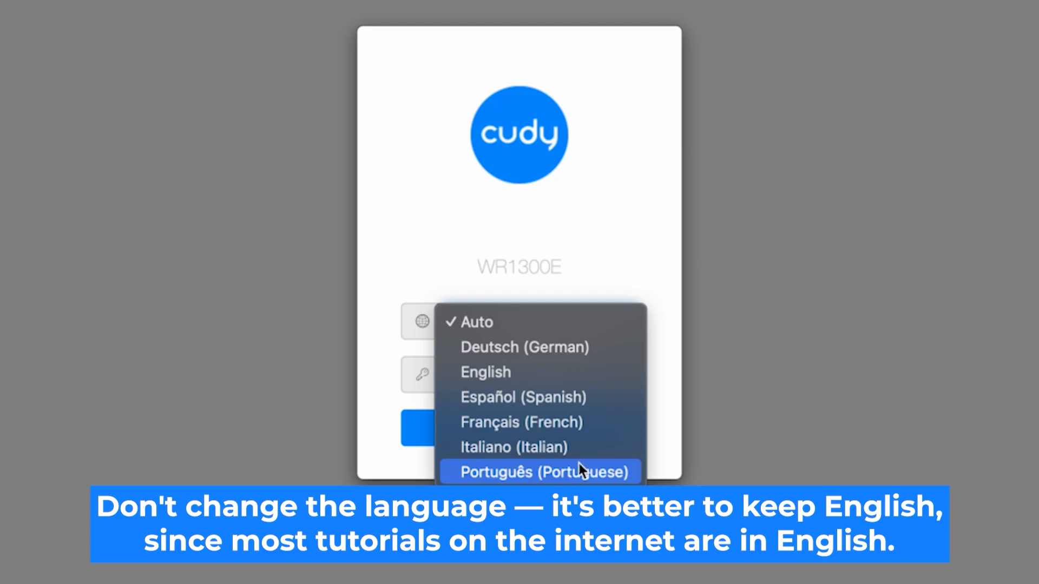
{"action": "left_click", "coordinate": [573, 372]}
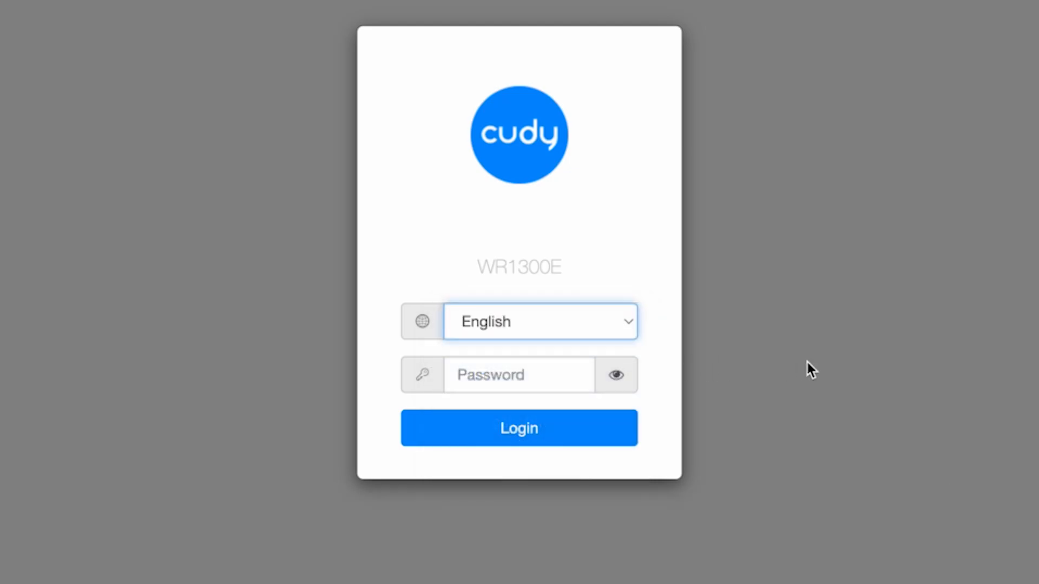
{"action": "left_click", "coordinate": [579, 372]}
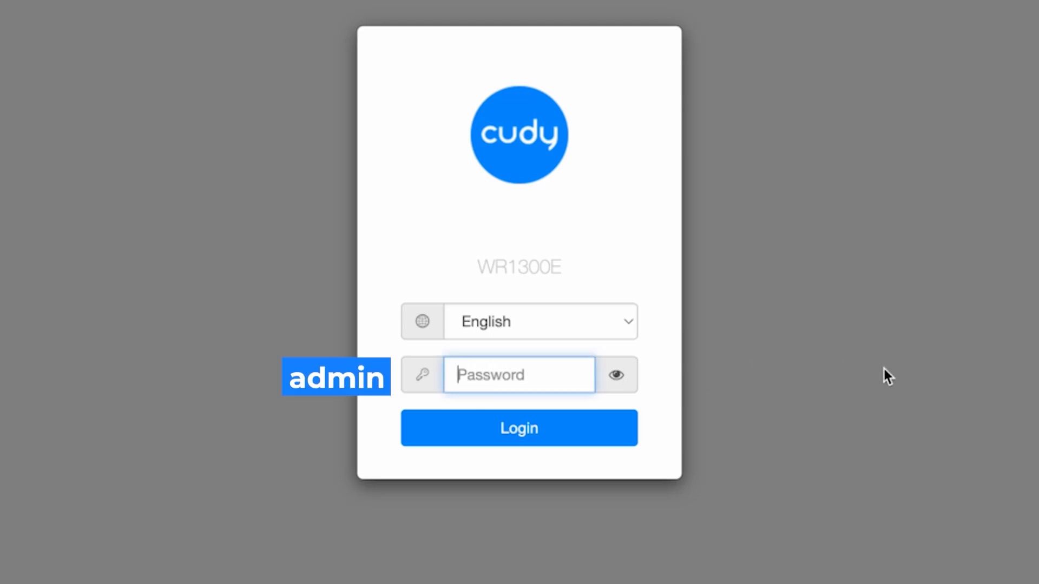
{"action": "type", "text": "admin"}
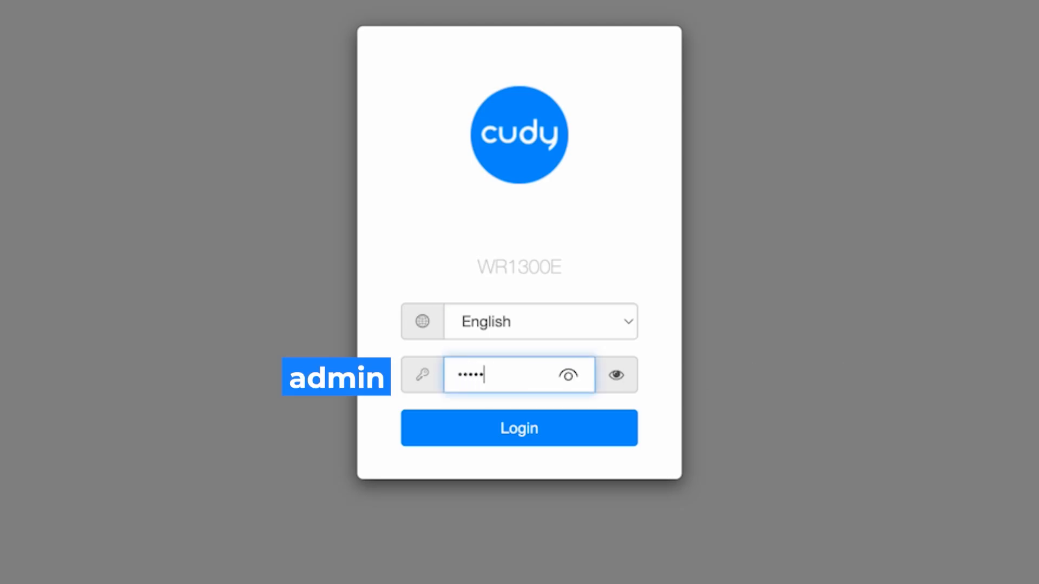
{"action": "left_click", "coordinate": [617, 375]}
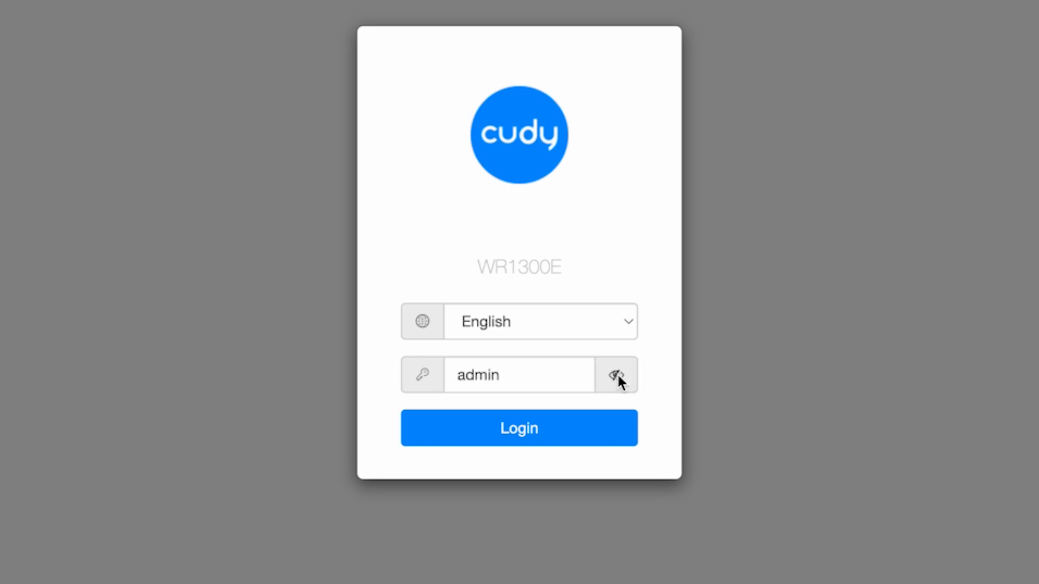
{"action": "left_click", "coordinate": [546, 430]}
{"action": "left_click", "coordinate": [550, 437]}
{"action": "left_click", "coordinate": [618, 376]}
{"action": "left_click", "coordinate": [549, 438]}
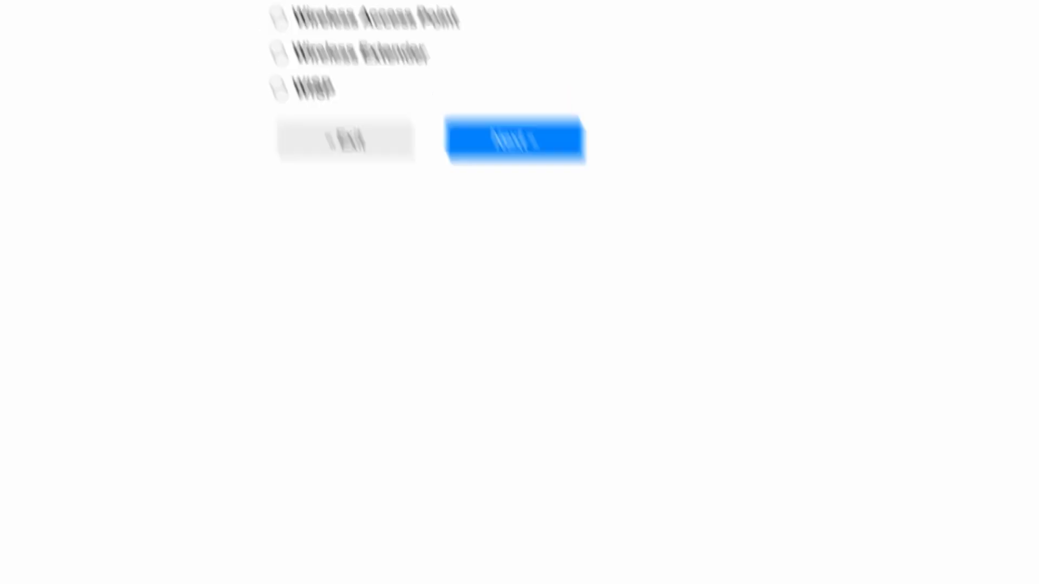
- Proceed through the setup wizard with Wireless Router as the operation mode and Europe/Kiev as the time zone
{"action": "left_click", "coordinate": [804, 583]}
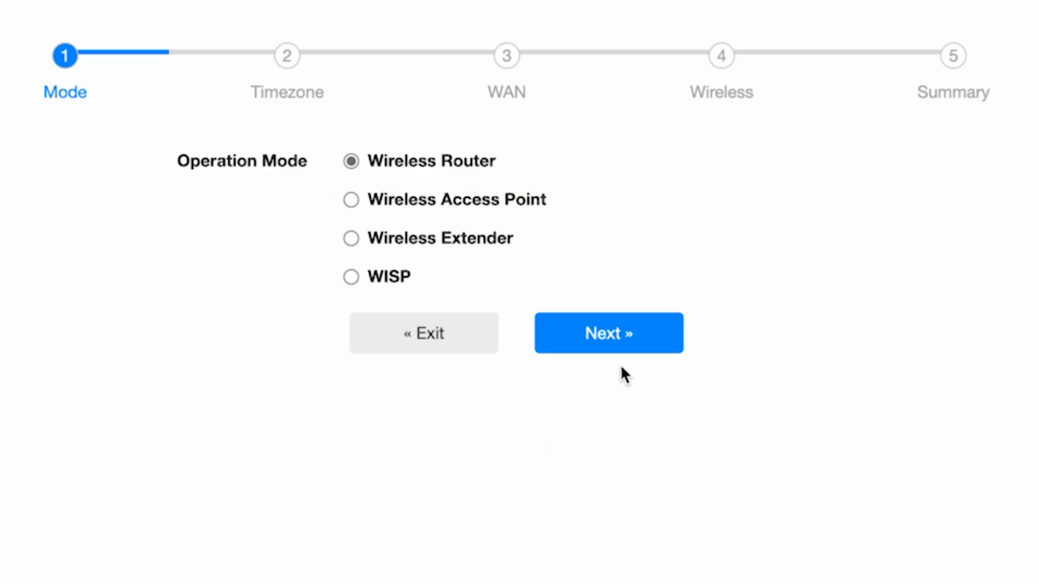
{"action": "left_click", "coordinate": [637, 336]}
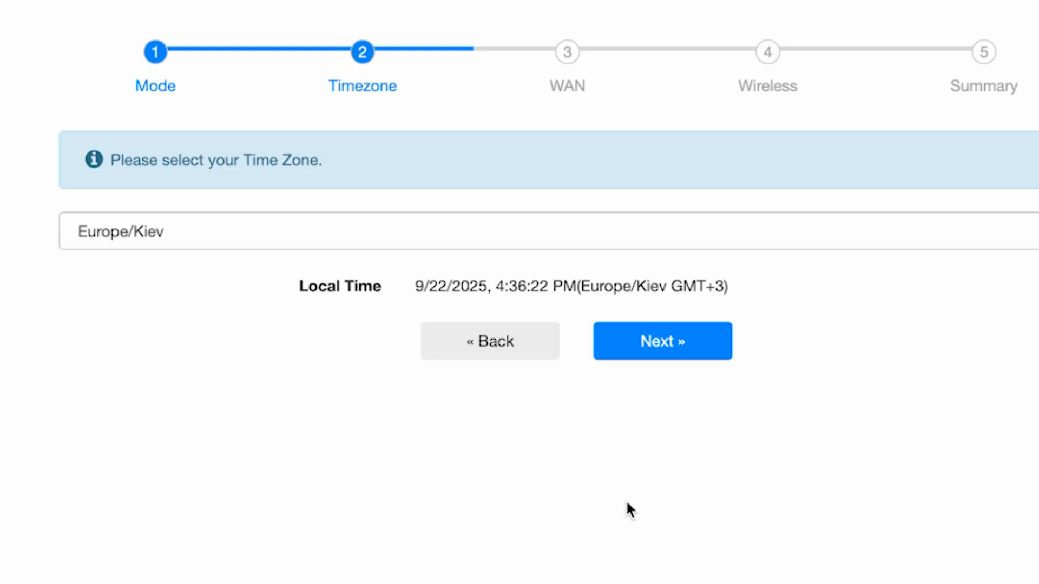
{"action": "left_click", "coordinate": [752, 231]}
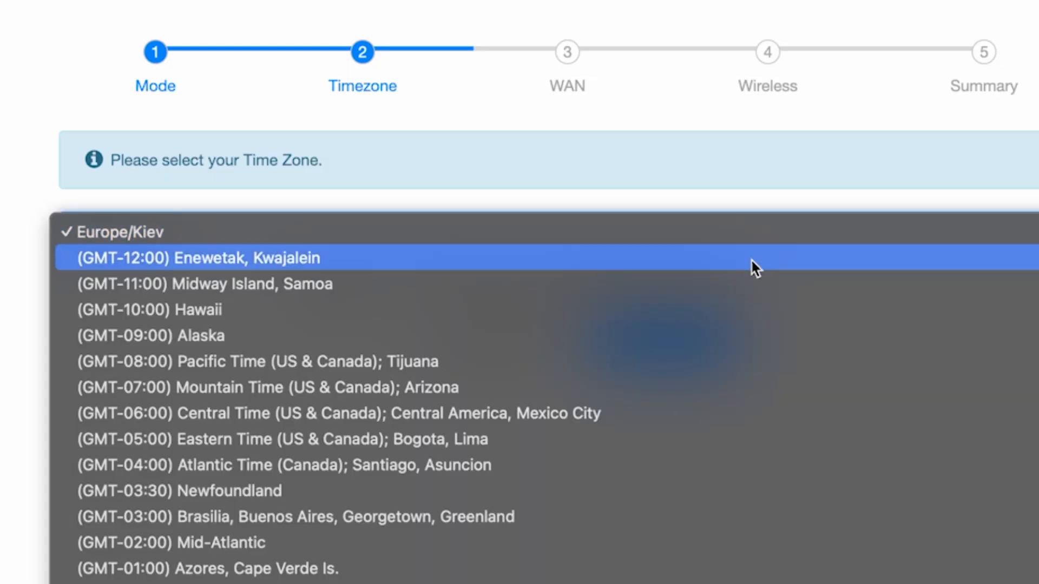
{"action": "scroll", "coordinate": [730, 579], "scroll_direction": "down", "scroll_amount": 3}
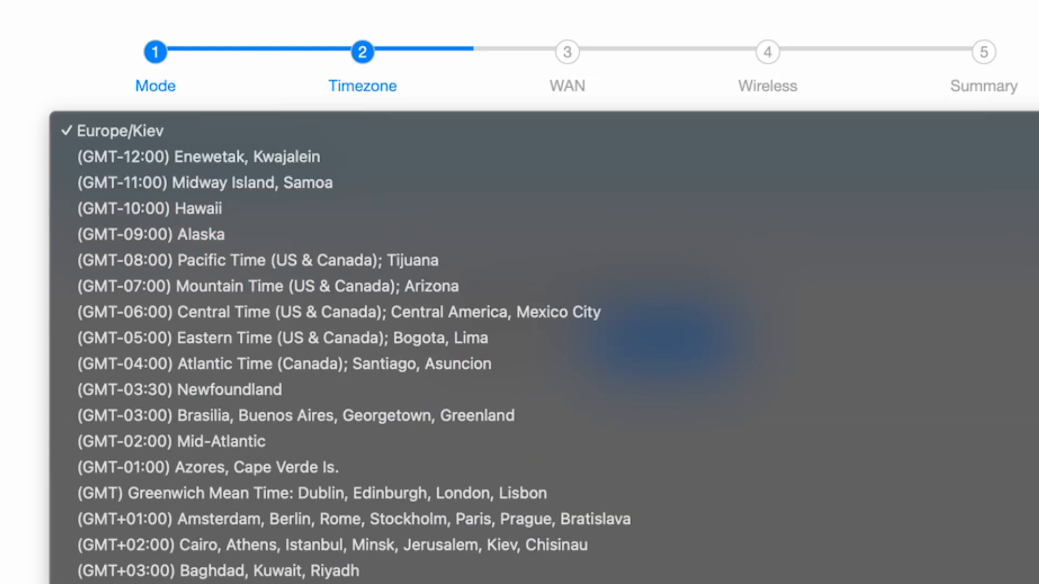
{"action": "left_click", "coordinate": [520, 123]}
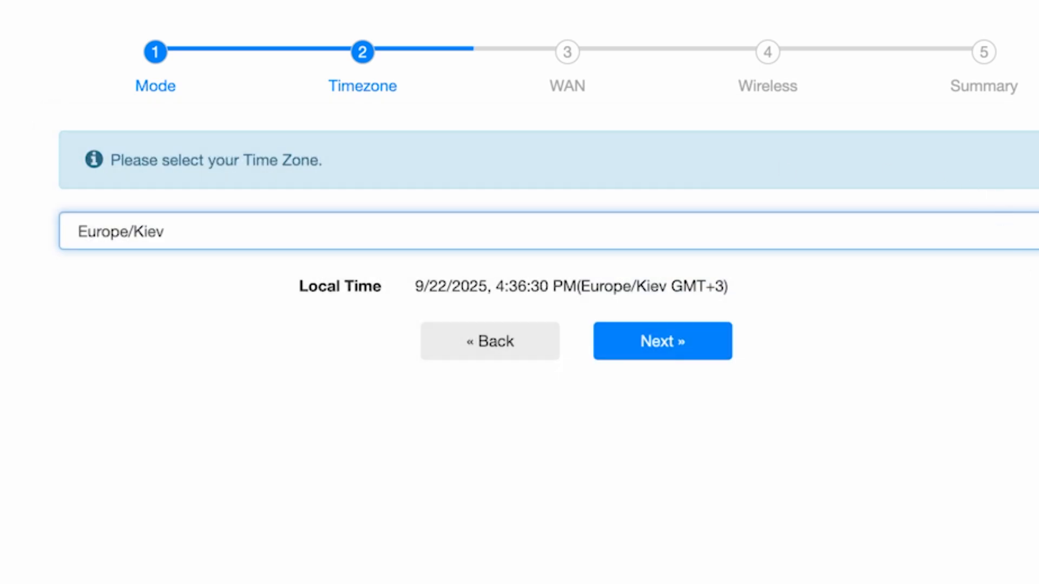
{"action": "left_click", "coordinate": [691, 357]}
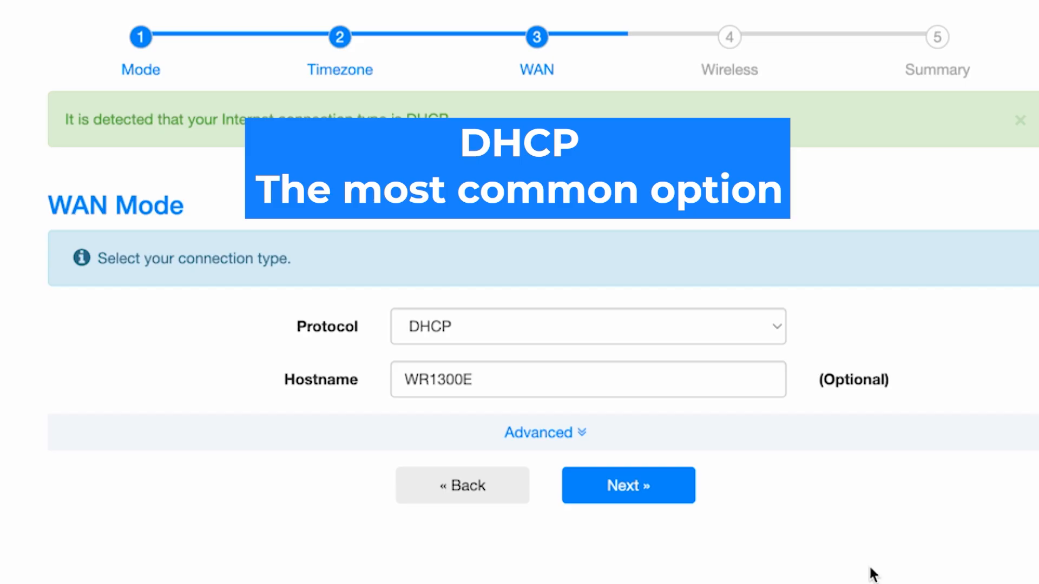
- Keep DHCP as the WAN protocol with hostname WR1300E and continue to the wireless settings
{"action": "left_click", "coordinate": [676, 327]}
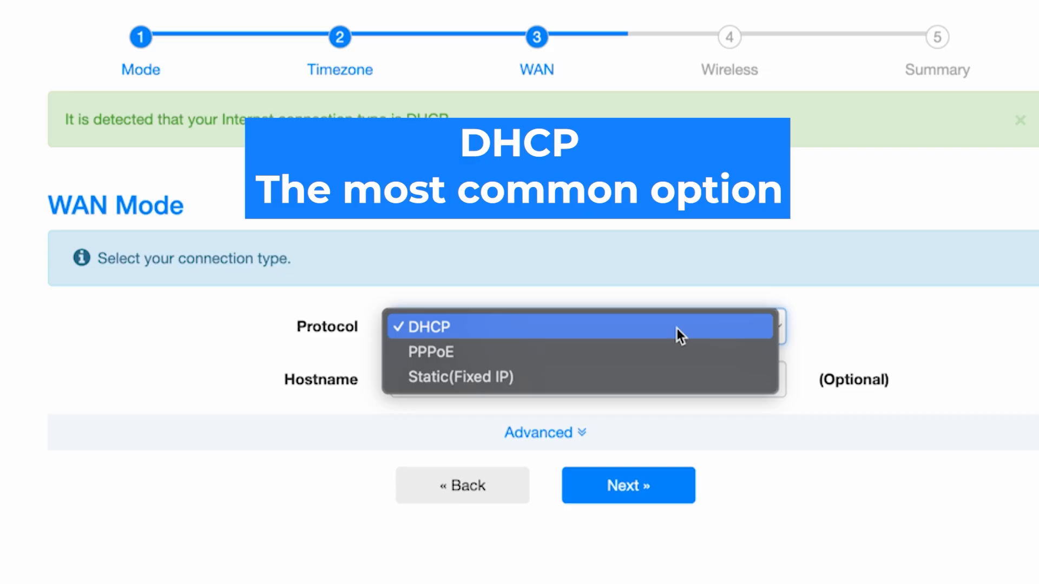
{"action": "left_click", "coordinate": [486, 329]}
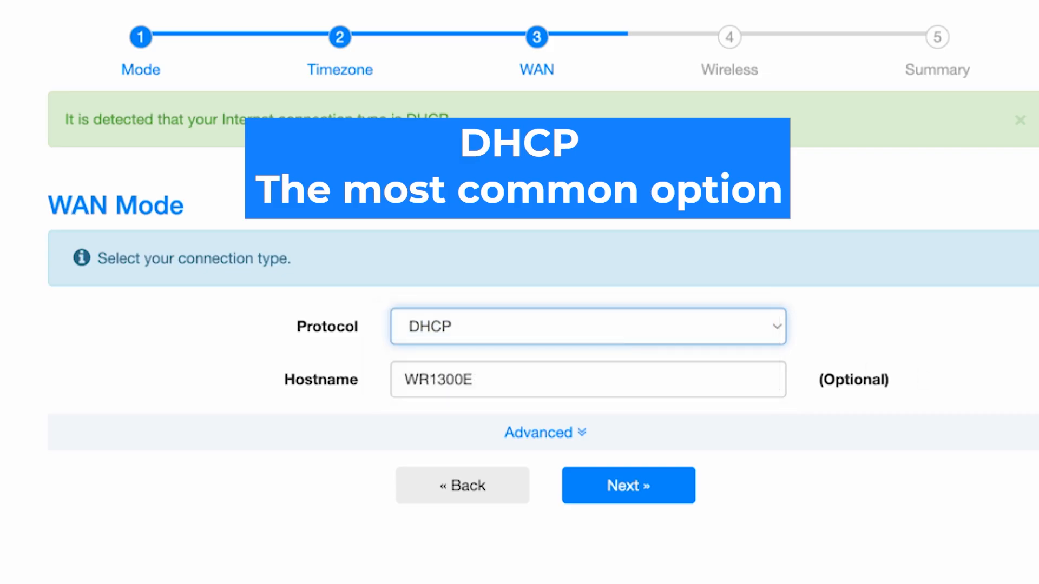
{"action": "left_click", "coordinate": [615, 379]}
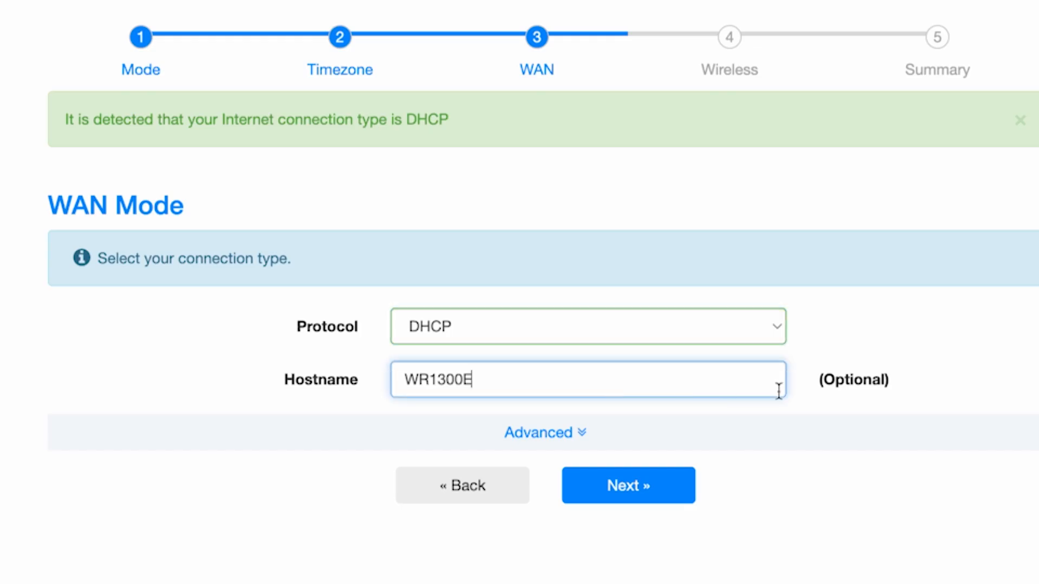
{"action": "left_click", "coordinate": [865, 401]}
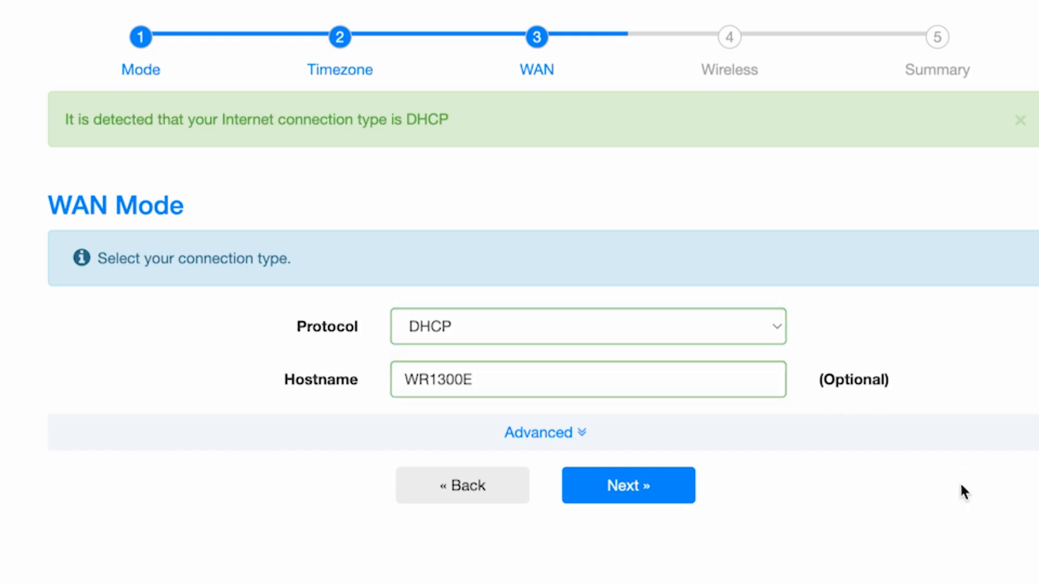
{"action": "left_click", "coordinate": [646, 488]}
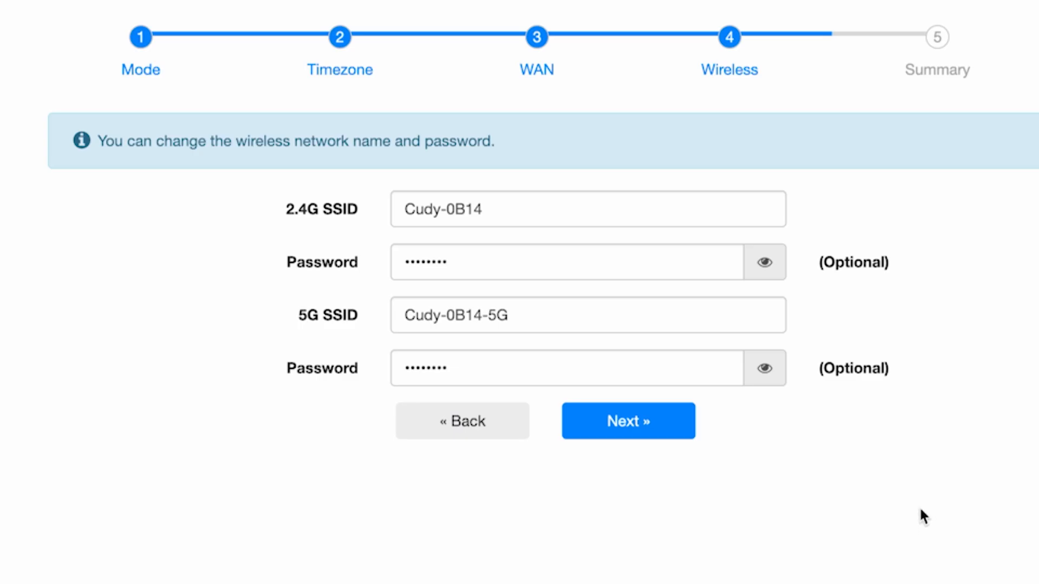
- Shorten the 2.4G SSID to Cudy and replace its Wi-Fi password with a new one
{"action": "left_click", "coordinate": [520, 211]}
{"action": "left_click_drag", "start_coordinate": [483, 210], "coordinate": [441, 210]}
{"action": "key", "text": "BackSpace"}
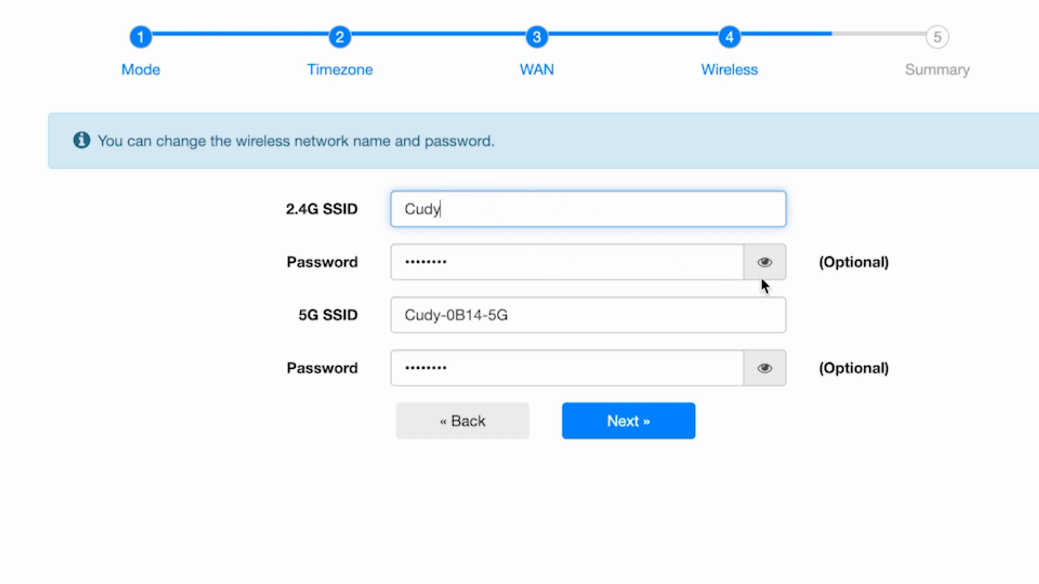
{"action": "left_click", "coordinate": [764, 261]}
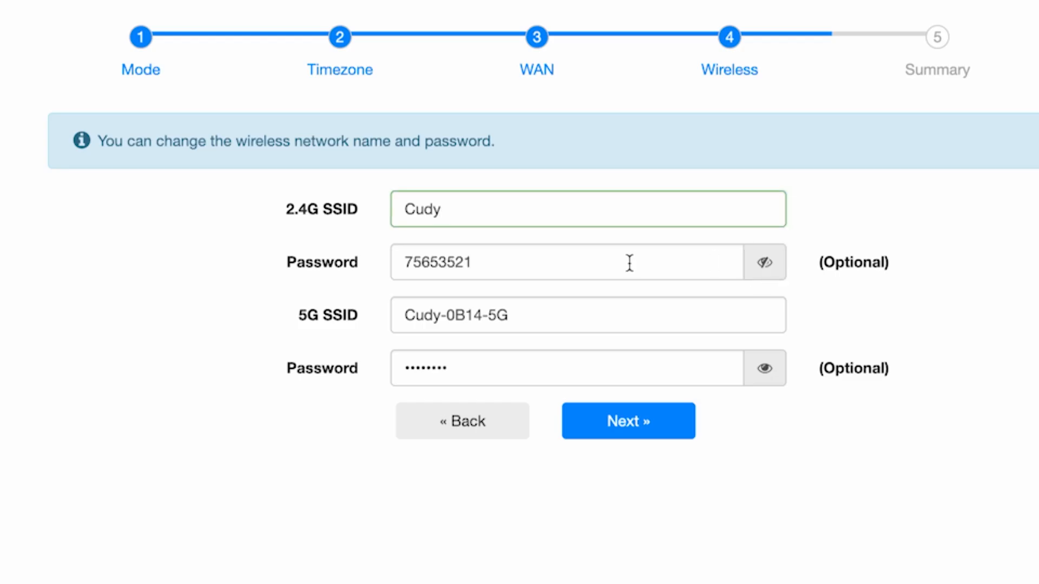
{"action": "left_click_drag", "start_coordinate": [533, 262], "coordinate": [352, 265]}
{"action": "type", "text": "123456789"}
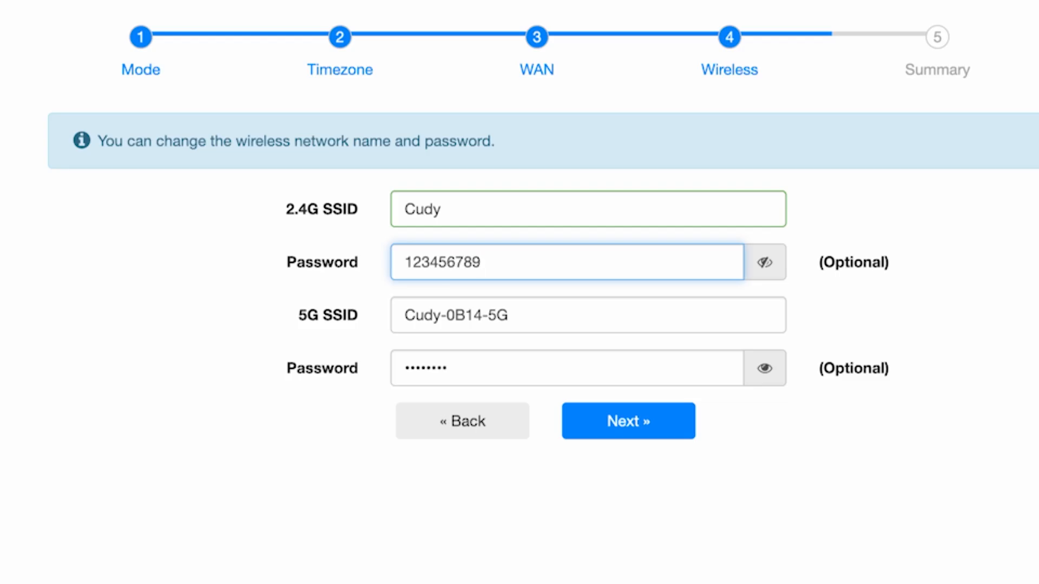
- Change the 5G SSID to Cudy5G and replace its Wi-Fi password with a new one
{"action": "left_click", "coordinate": [639, 307]}
{"action": "left_click_drag", "start_coordinate": [489, 316], "coordinate": [442, 314]}
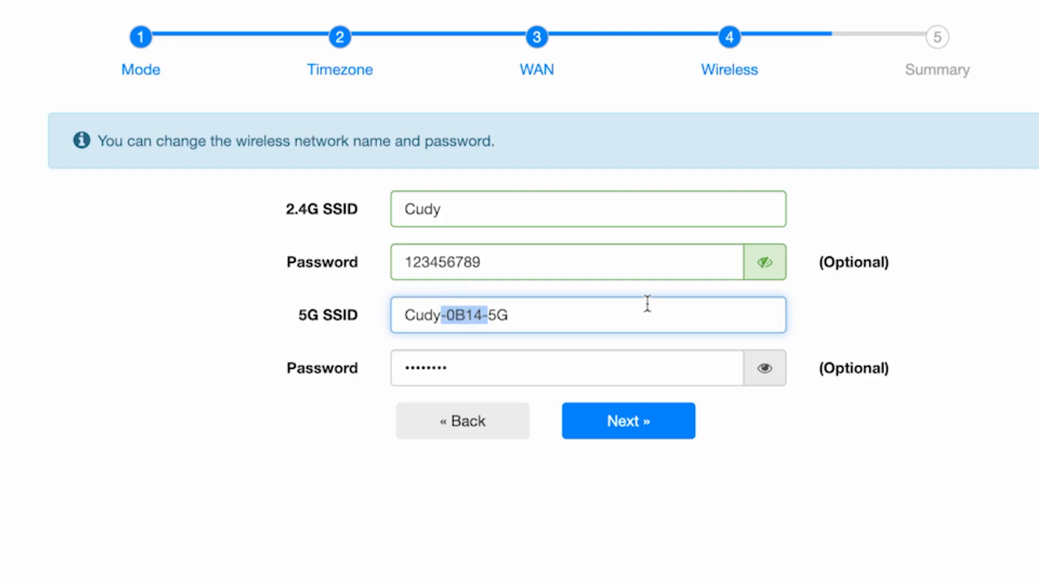
{"action": "key", "text": "BackSpace"}
{"action": "left_click", "coordinate": [707, 373]}
{"action": "left_click", "coordinate": [765, 369]}
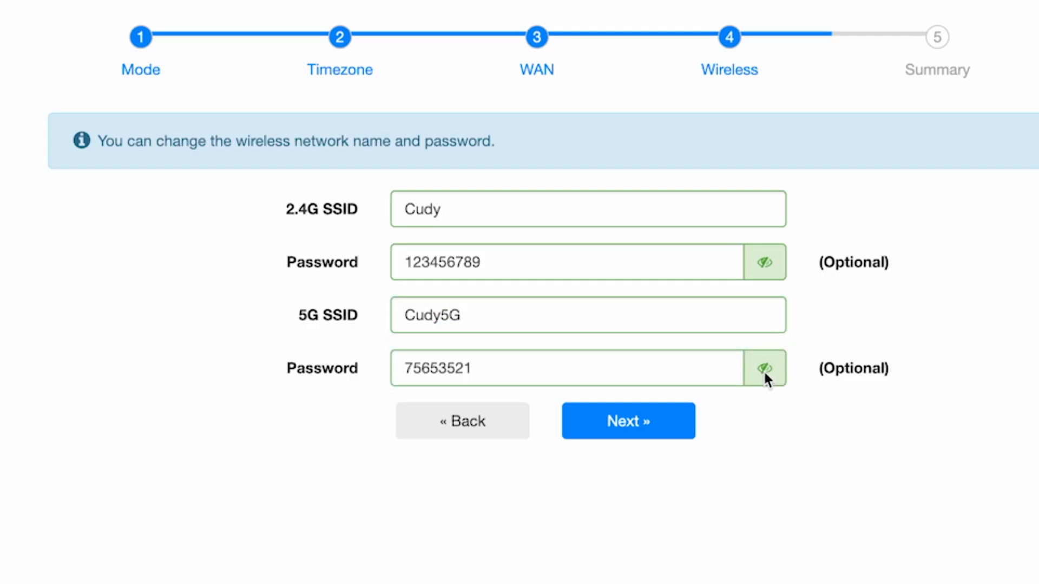
{"action": "double_click", "coordinate": [655, 370]}
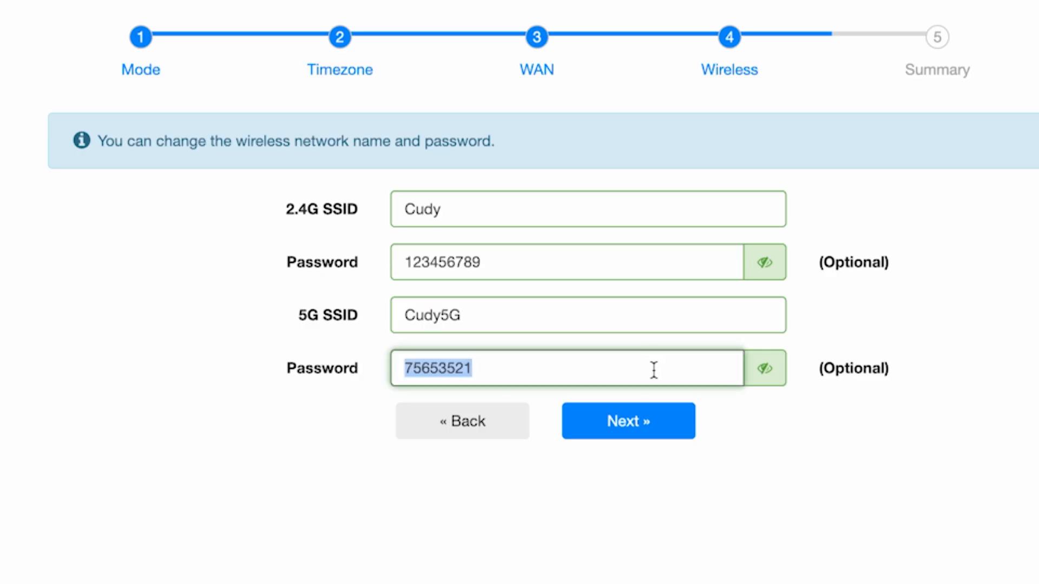
{"action": "type", "text": "12345678"}
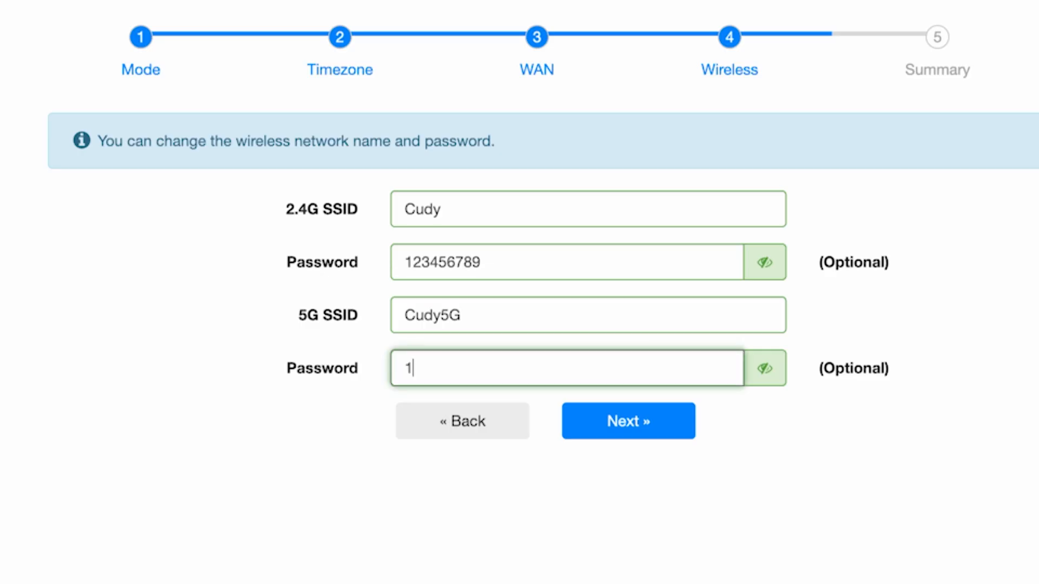
{"action": "type", "text": "95"}
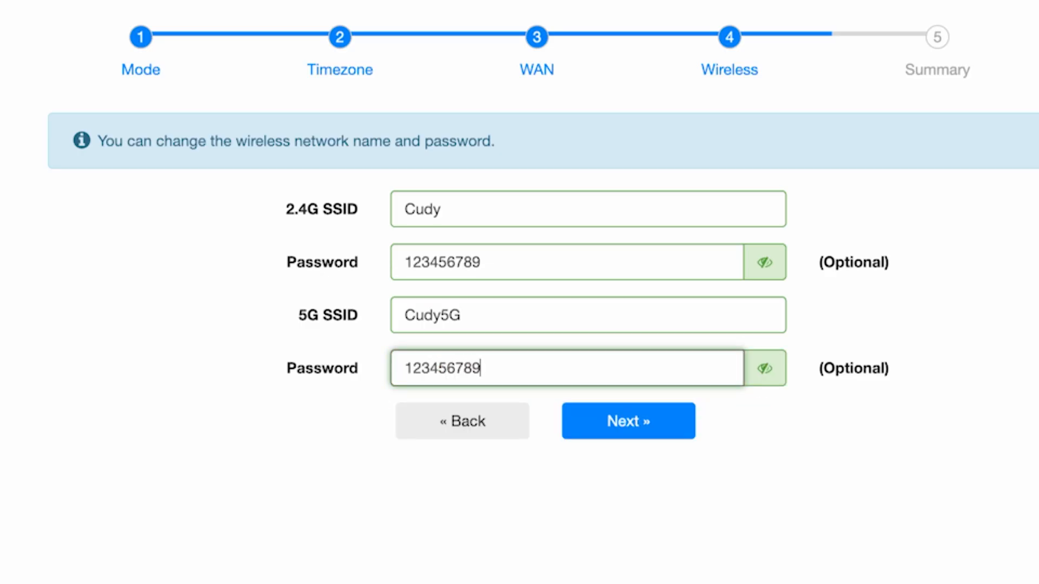
{"action": "type", "text": "G"}
- Continue to the setup summary, then save and apply the router configuration
{"action": "left_click", "coordinate": [677, 430]}
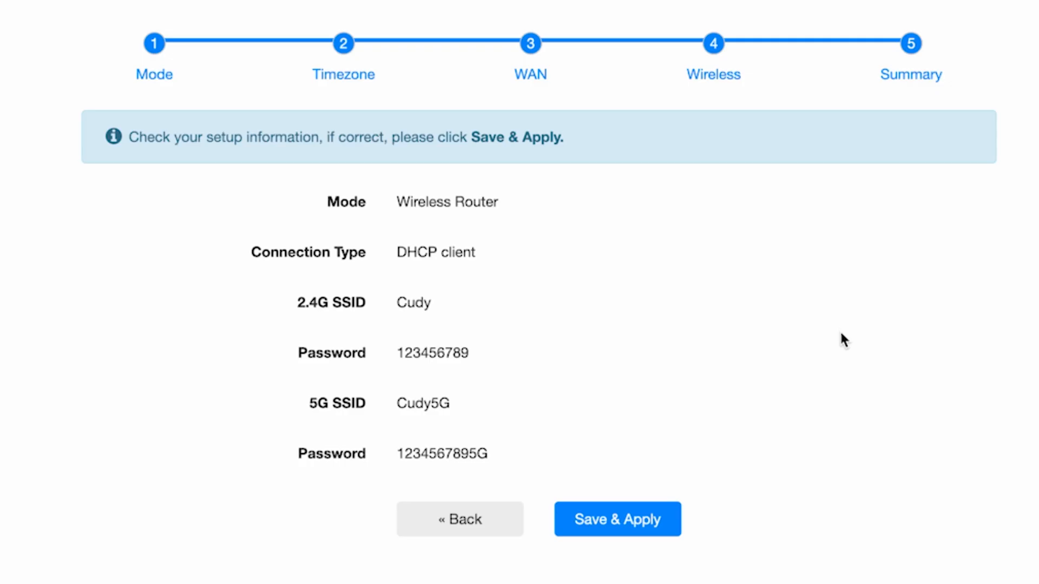
{"action": "left_click", "coordinate": [637, 510]}
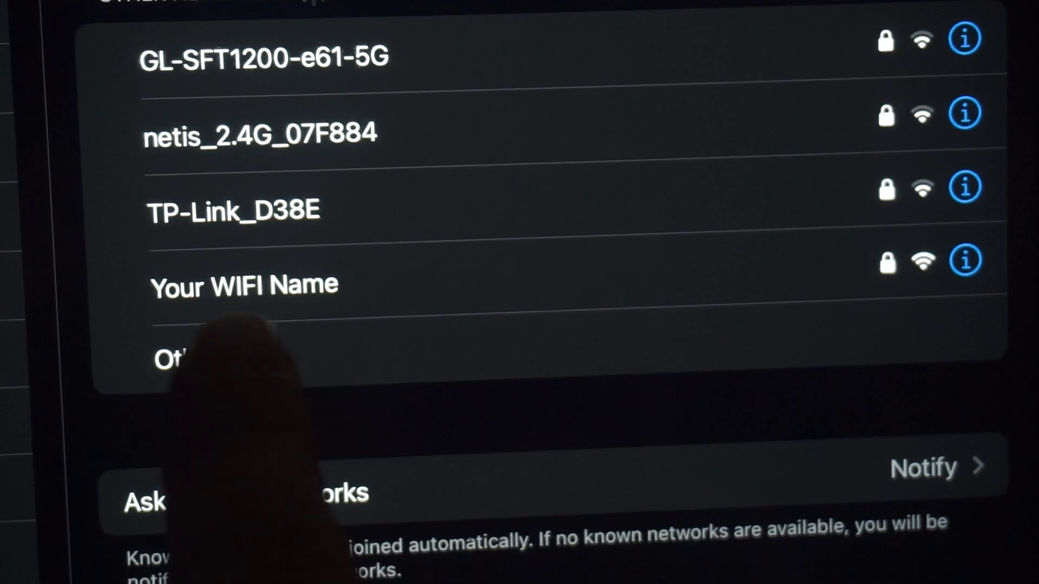
{"action": "left_click", "coordinate": [260, 287]}
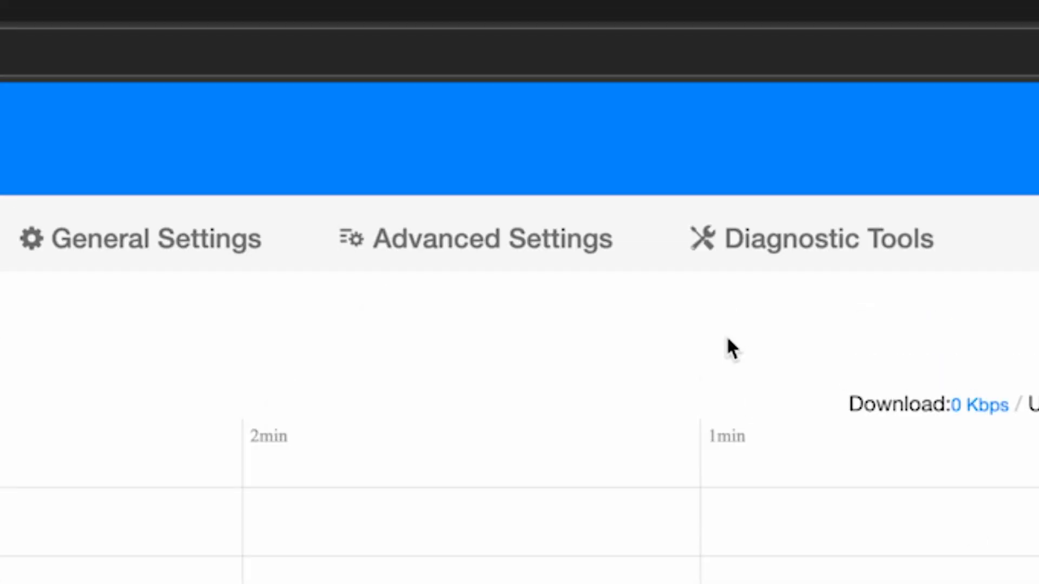
- Reboot the router from the System section of the advanced settings and confirm the restart
{"action": "left_click", "coordinate": [552, 255]}
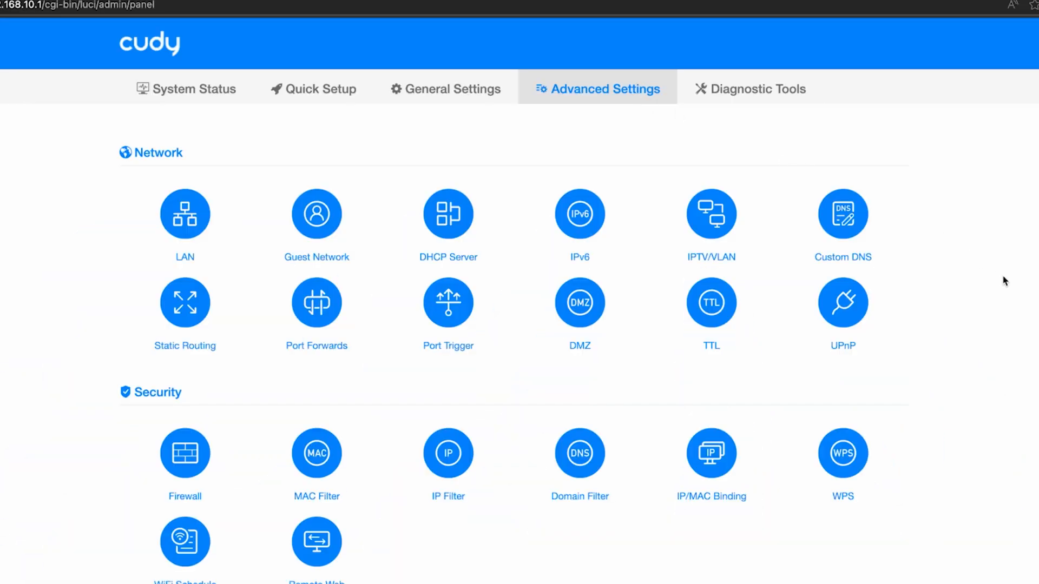
{"action": "scroll", "coordinate": [1003, 281], "scroll_direction": "down", "scroll_amount": 3}
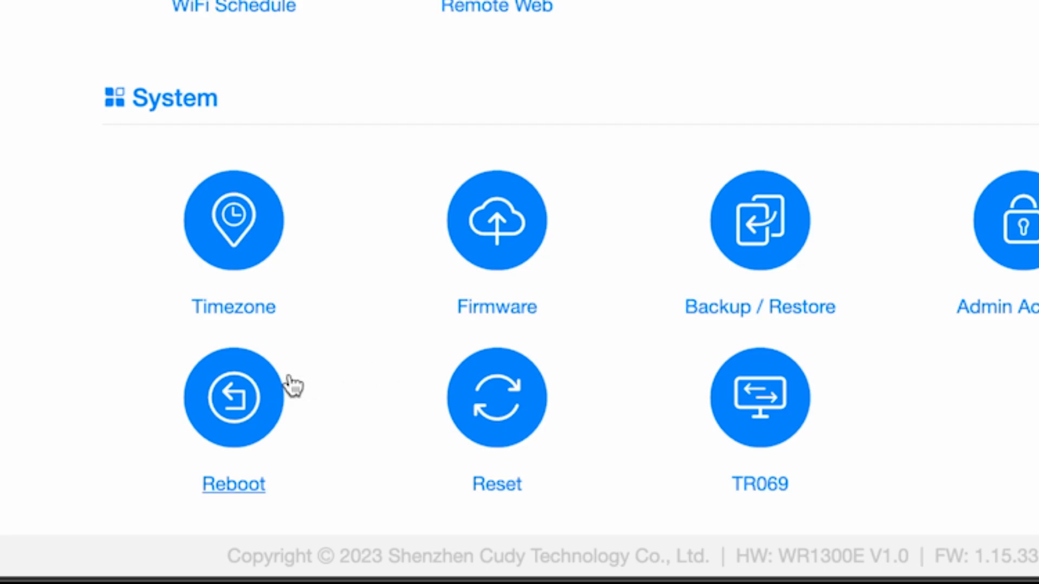
{"action": "left_click", "coordinate": [248, 395]}
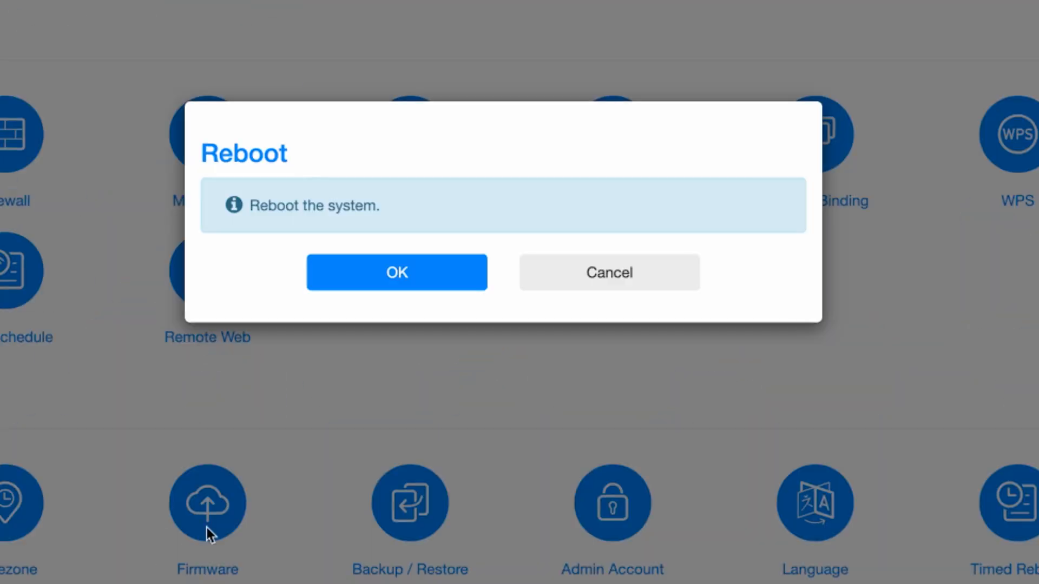
{"action": "left_click", "coordinate": [408, 277]}
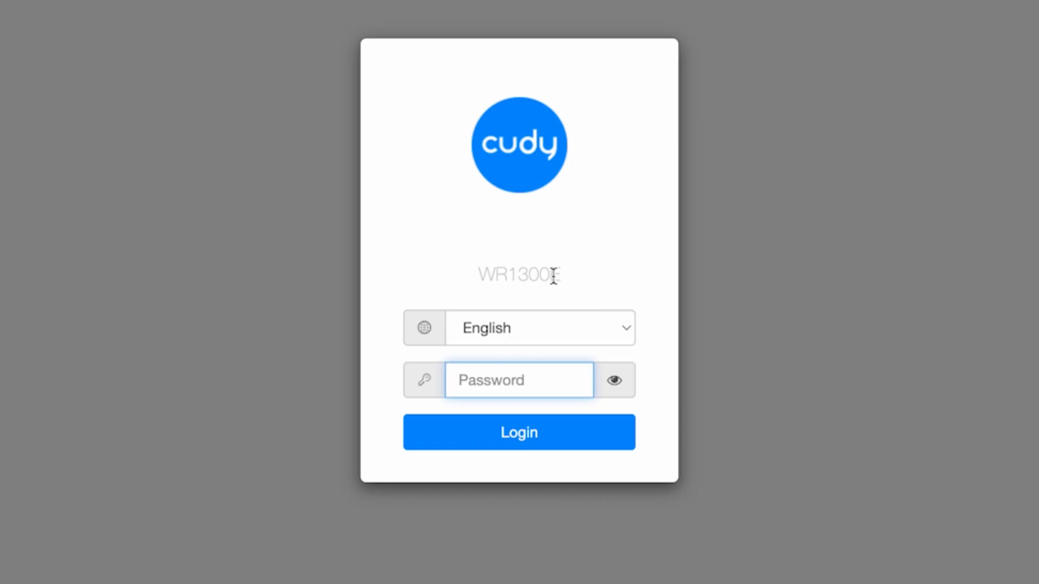
- Log back in to the router with the login password and open the advanced settings
{"action": "type", "text": "admin"}
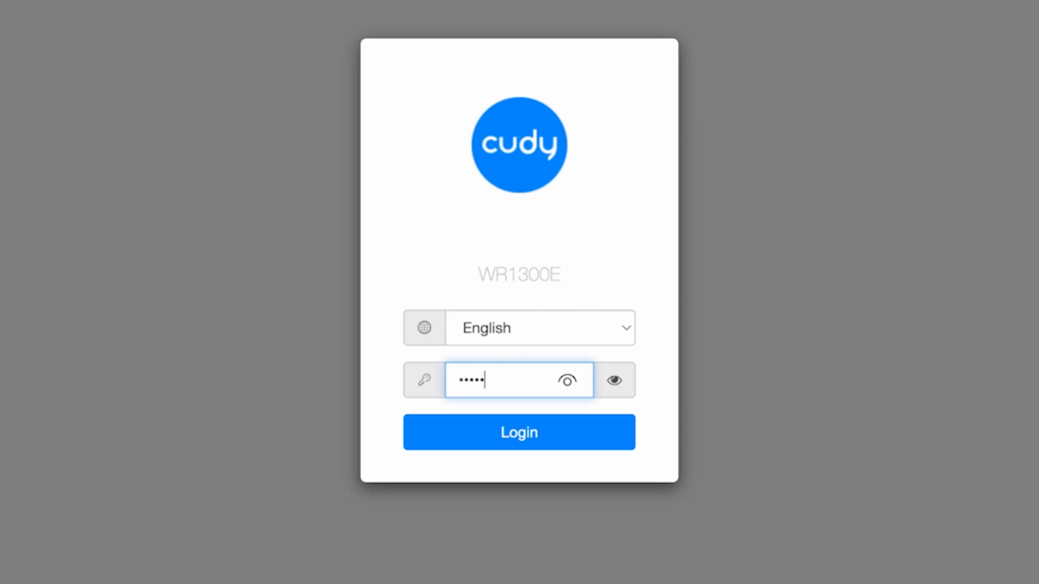
{"action": "left_click", "coordinate": [535, 438]}
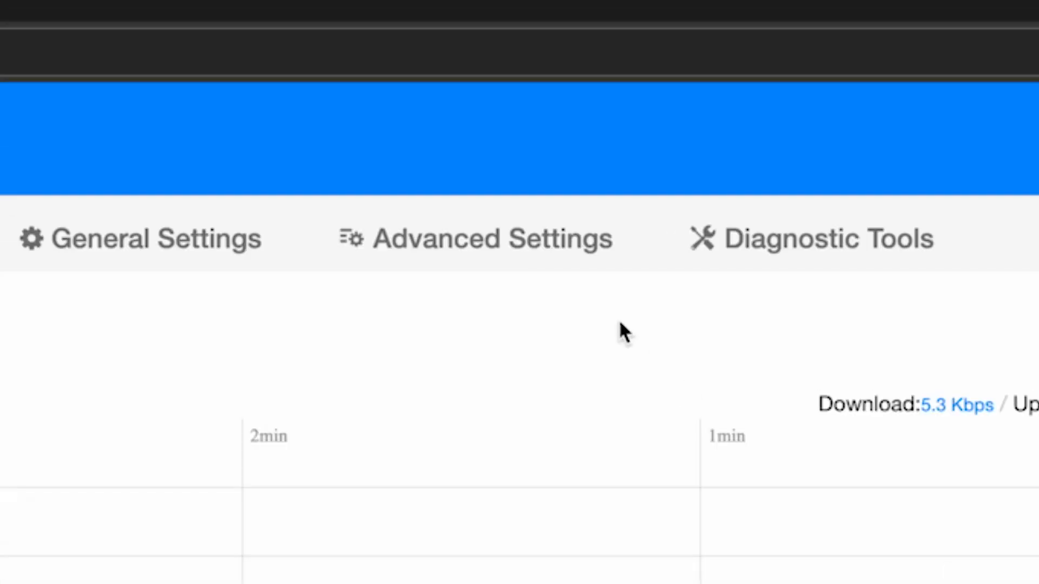
{"action": "left_click", "coordinate": [539, 266]}
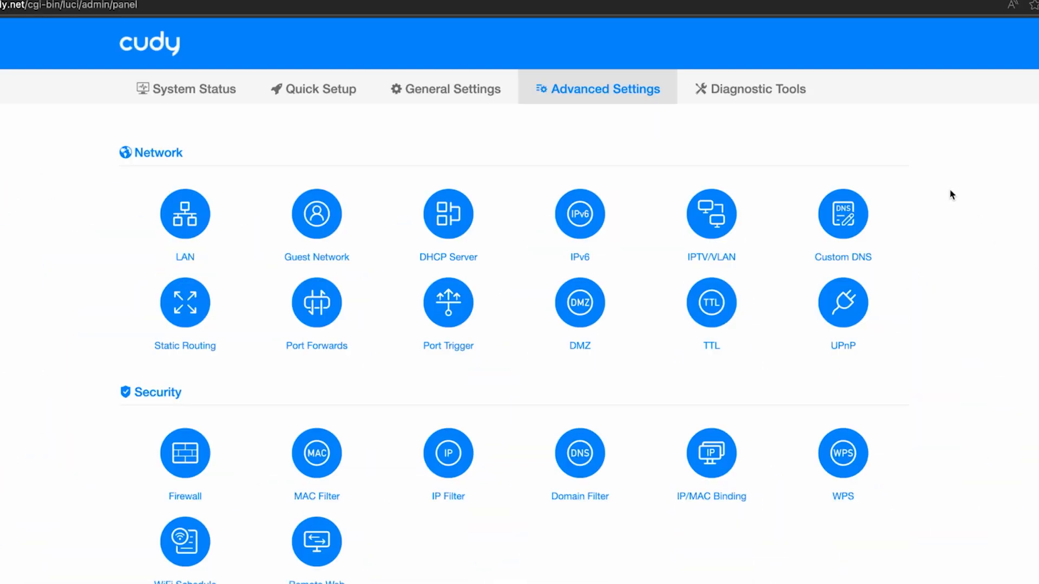
- View the firmware version and hardware model in the System section's Firmware Upgrade dialog and close it
{"action": "scroll", "coordinate": [952, 195], "scroll_direction": "down", "scroll_amount": 5}
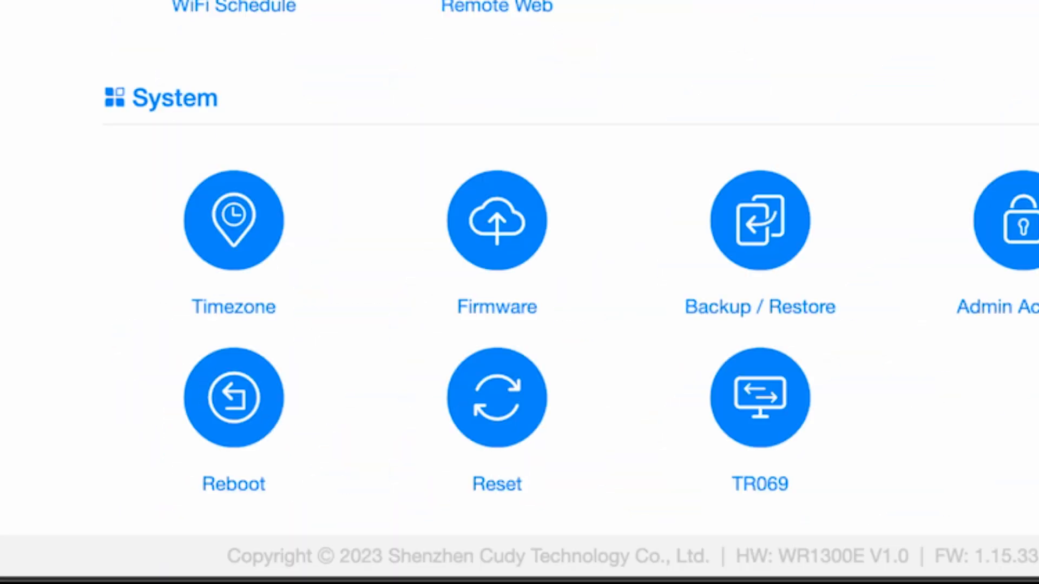
{"action": "left_click", "coordinate": [501, 217]}
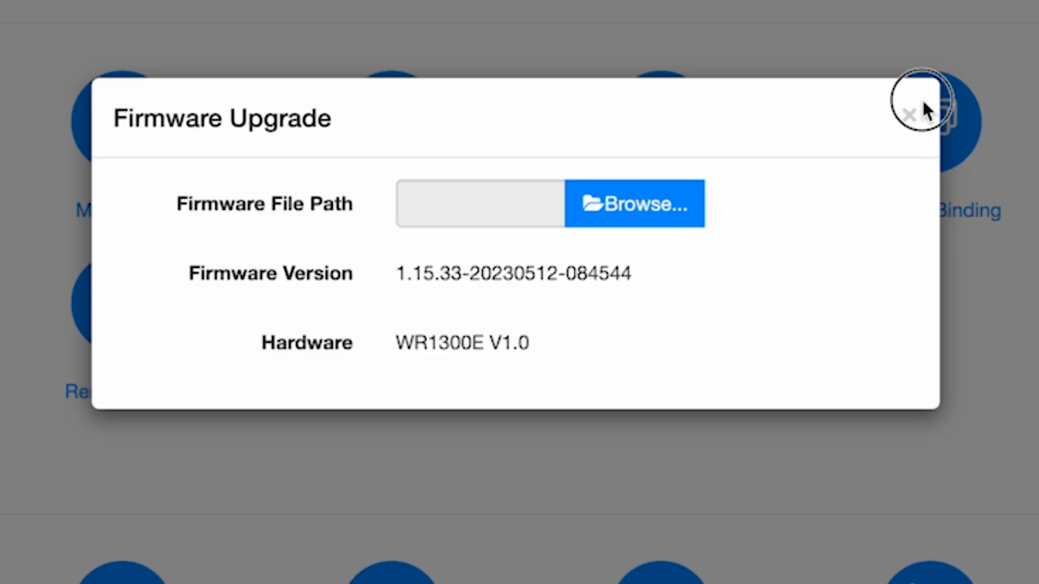
{"action": "left_click", "coordinate": [911, 116]}
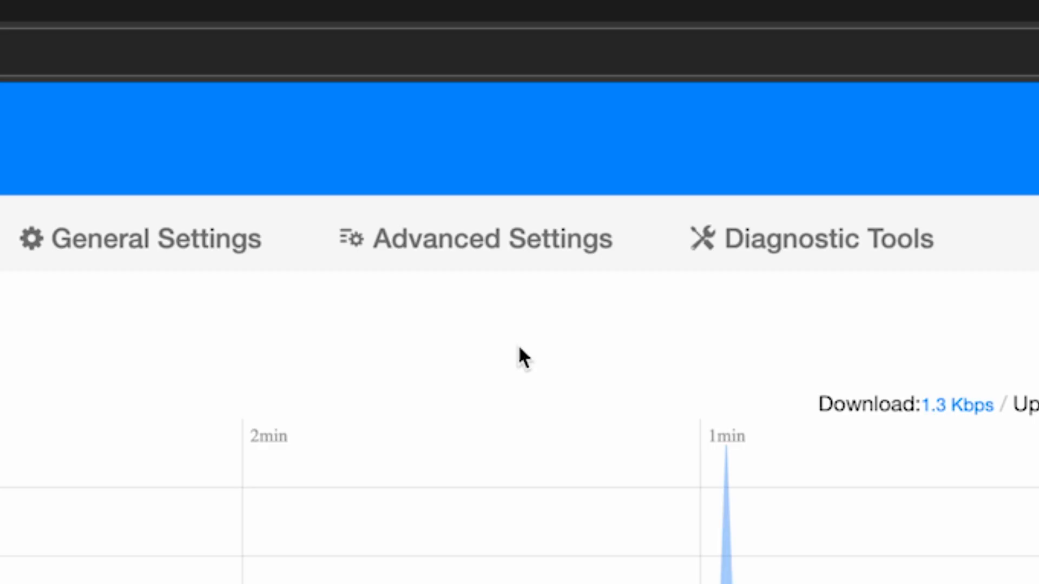
- Open the Admin Account settings in the System section of the advanced settings, then enter the old login password and reveal it
{"action": "left_click", "coordinate": [496, 253]}
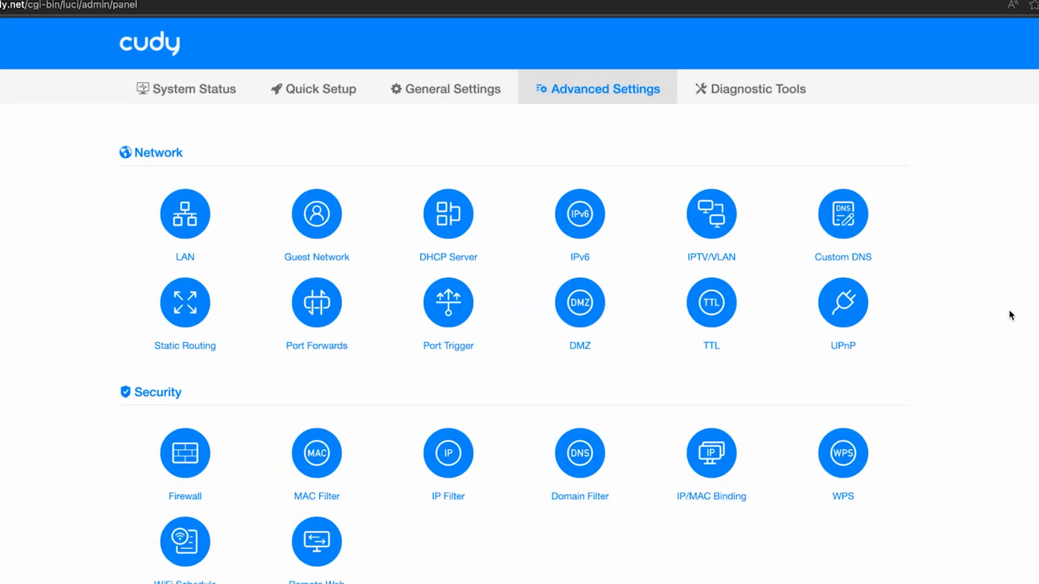
{"action": "scroll", "coordinate": [1010, 316], "scroll_direction": "down", "scroll_amount": 2}
{"action": "scroll", "coordinate": [519, 301], "scroll_direction": "down", "scroll_amount": 1}
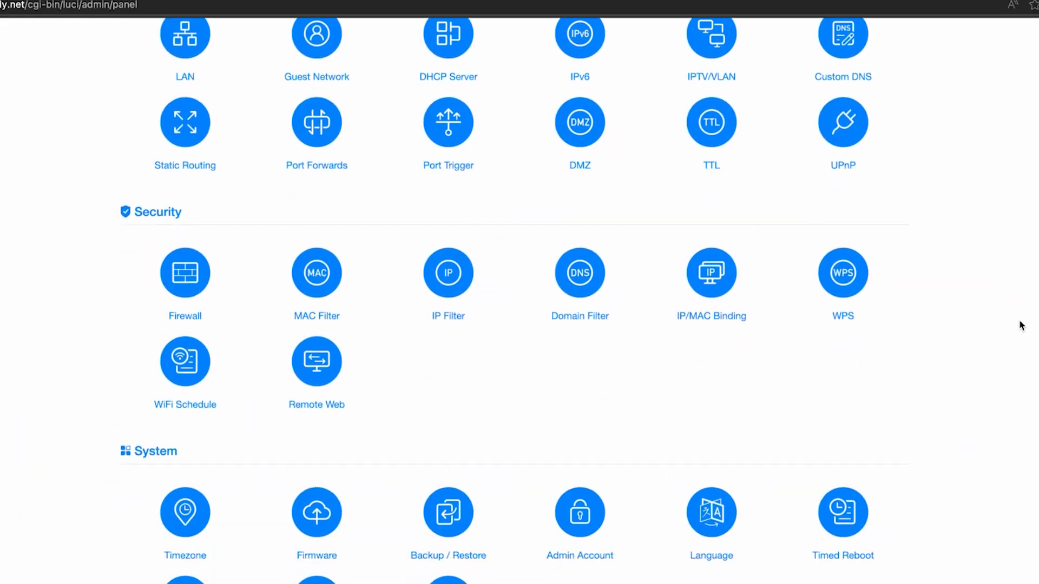
{"action": "left_click", "coordinate": [514, 232]}
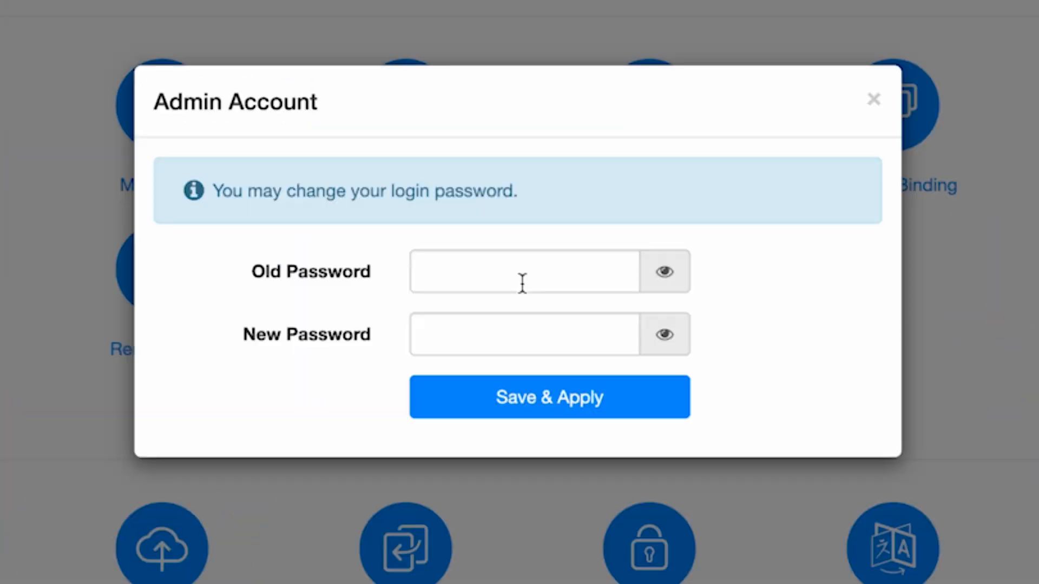
{"action": "left_click", "coordinate": [522, 272]}
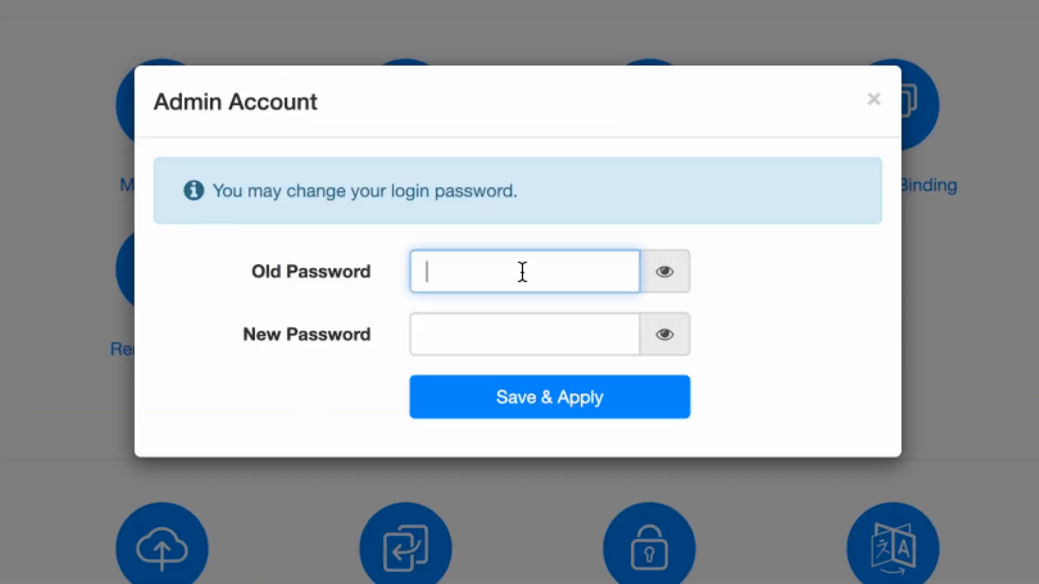
{"action": "type", "text": "123456"}
{"action": "left_click", "coordinate": [653, 270]}
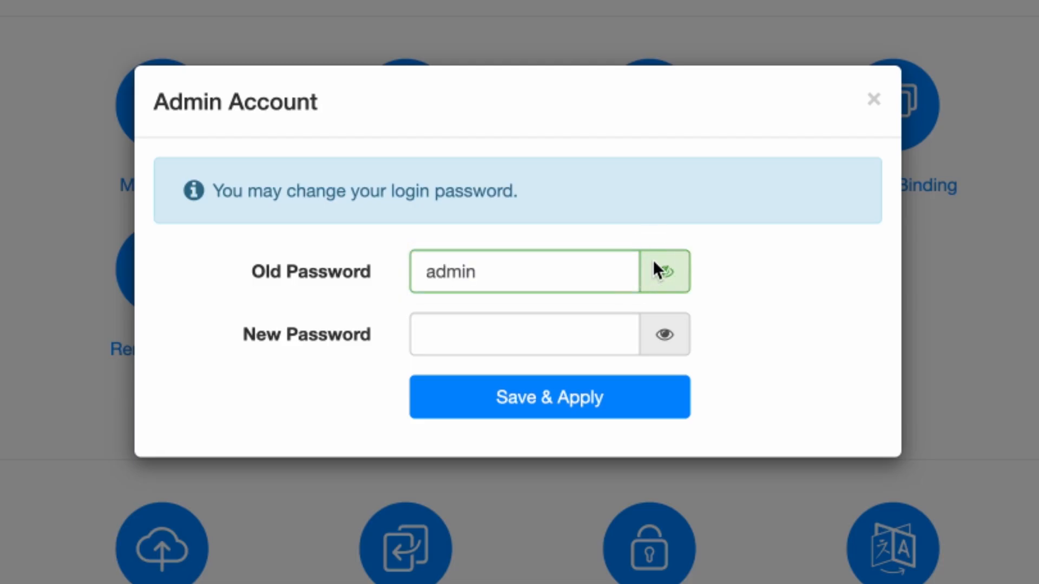
- Enter and reveal a new login password for the admin account, then save and apply the change
{"action": "left_click", "coordinate": [510, 332]}
{"action": "type", "text": "12345678"}
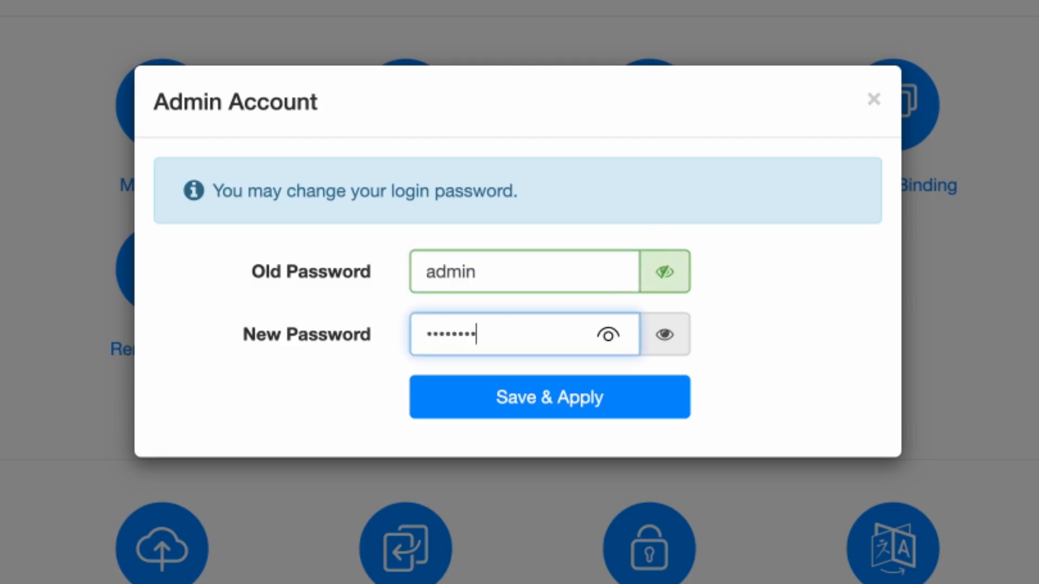
{"action": "left_click", "coordinate": [672, 343]}
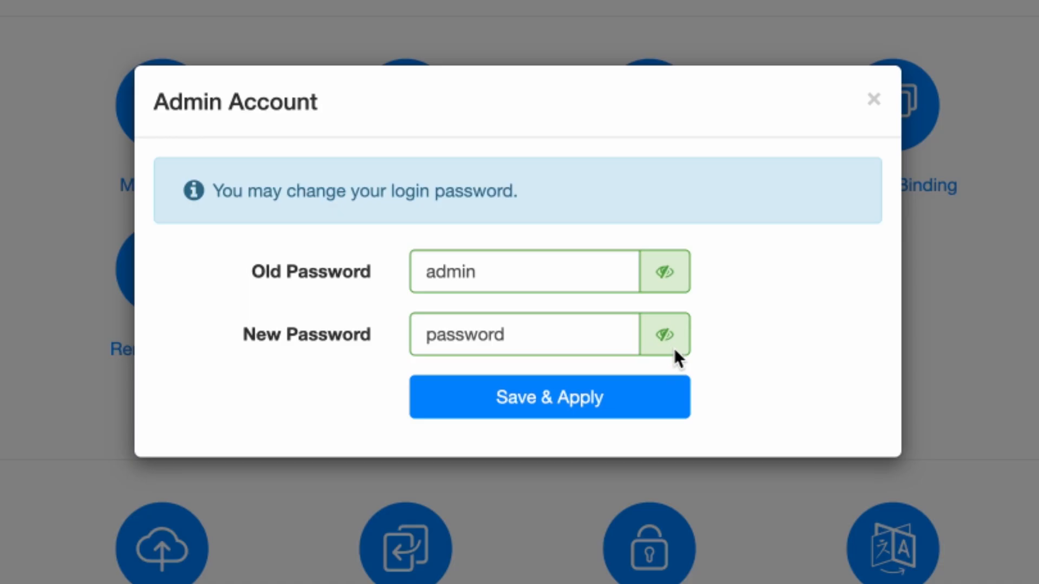
{"action": "left_click", "coordinate": [603, 406]}
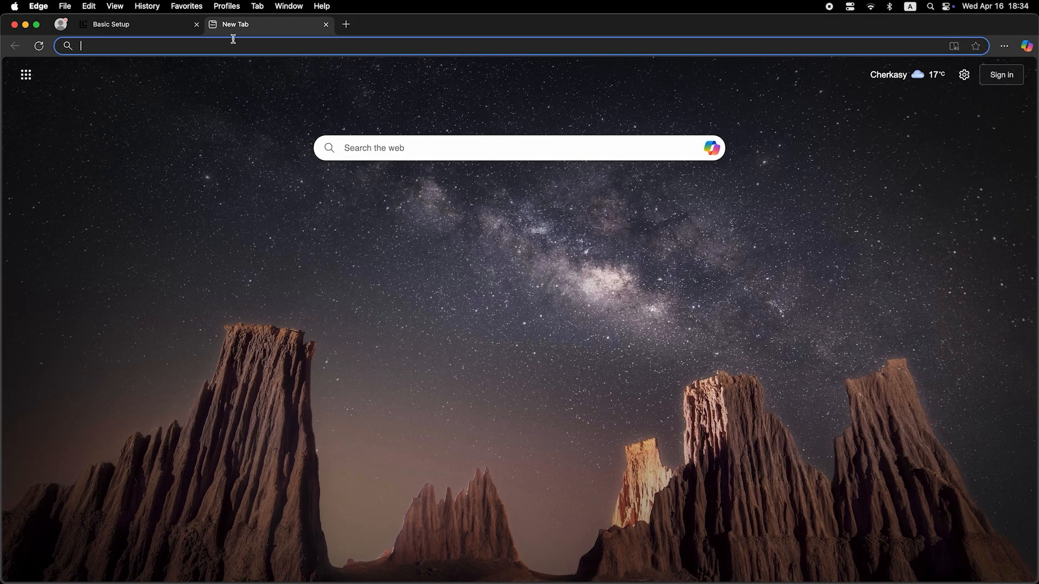
- Test the internet connection by running a web search for "dfdfdfdf" in a new browser tab
{"action": "left_click", "coordinate": [237, 47]}
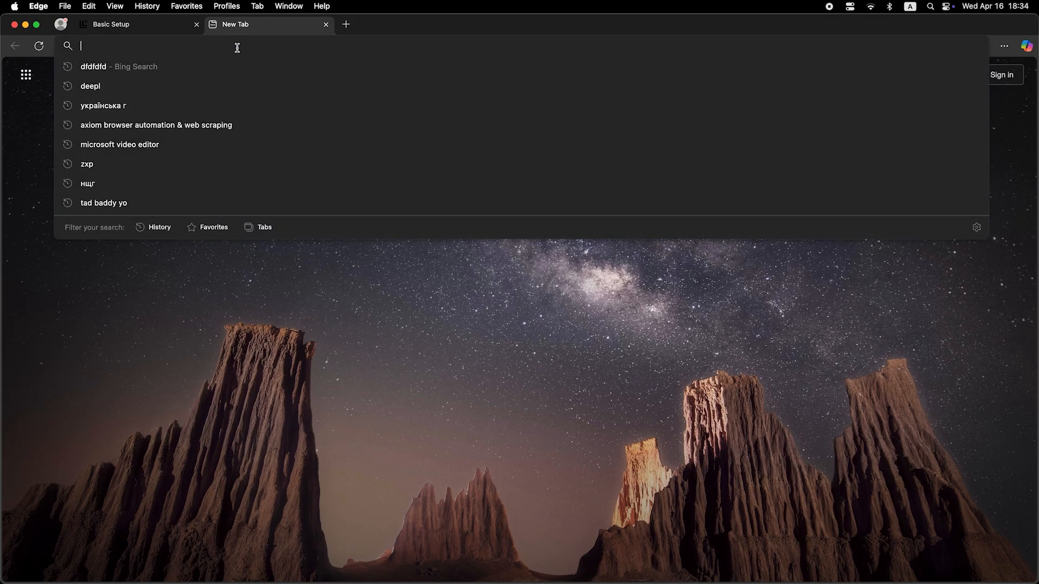
{"action": "type", "text": "dfdfdfdf"}
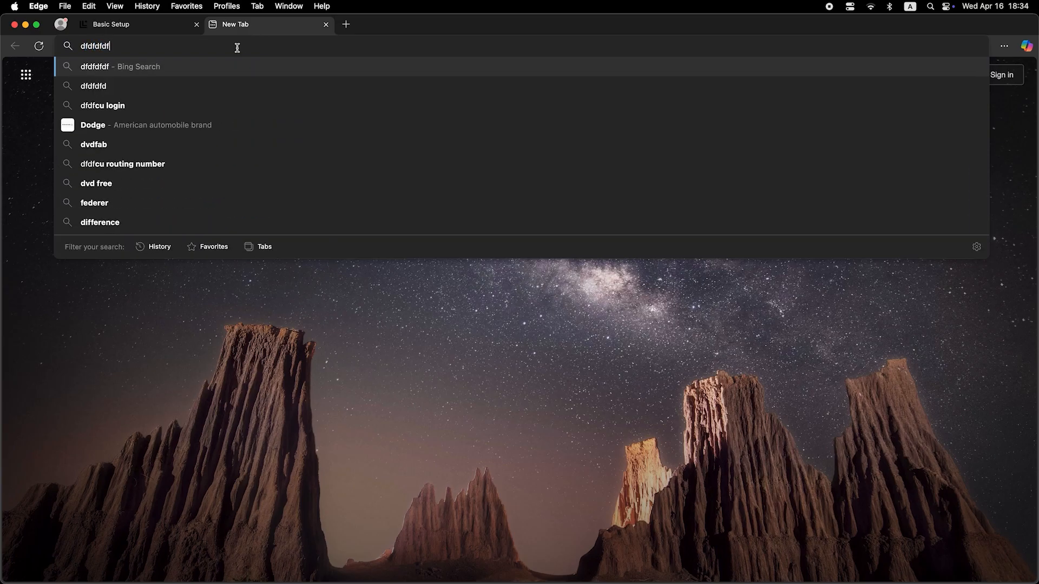
{"action": "key", "text": "Return"}
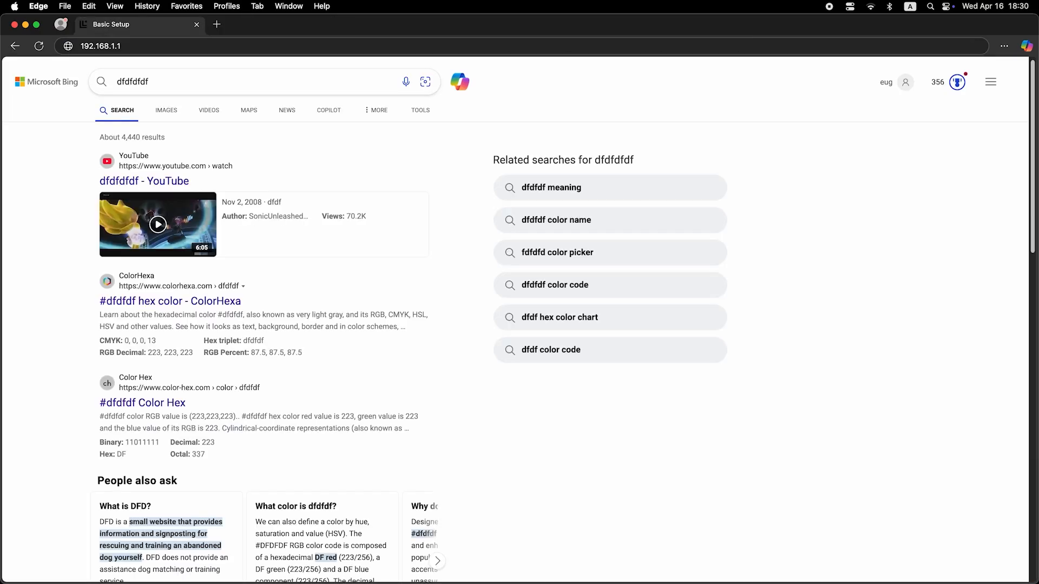